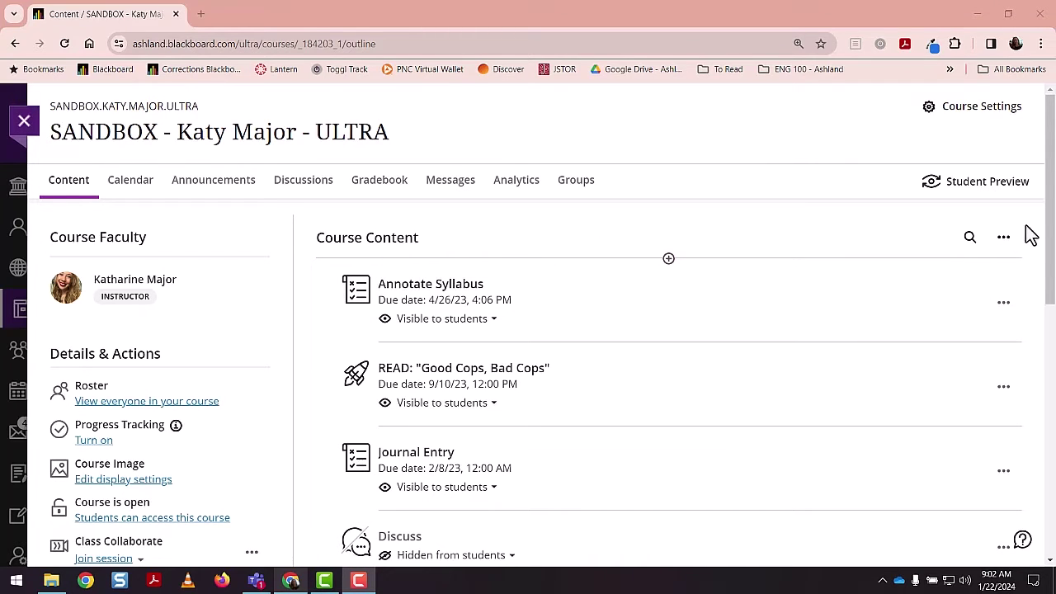
Start Batch Edit from the Course Content menu and select all 11 course items
{"action": "left_click", "coordinate": [1004, 239]}
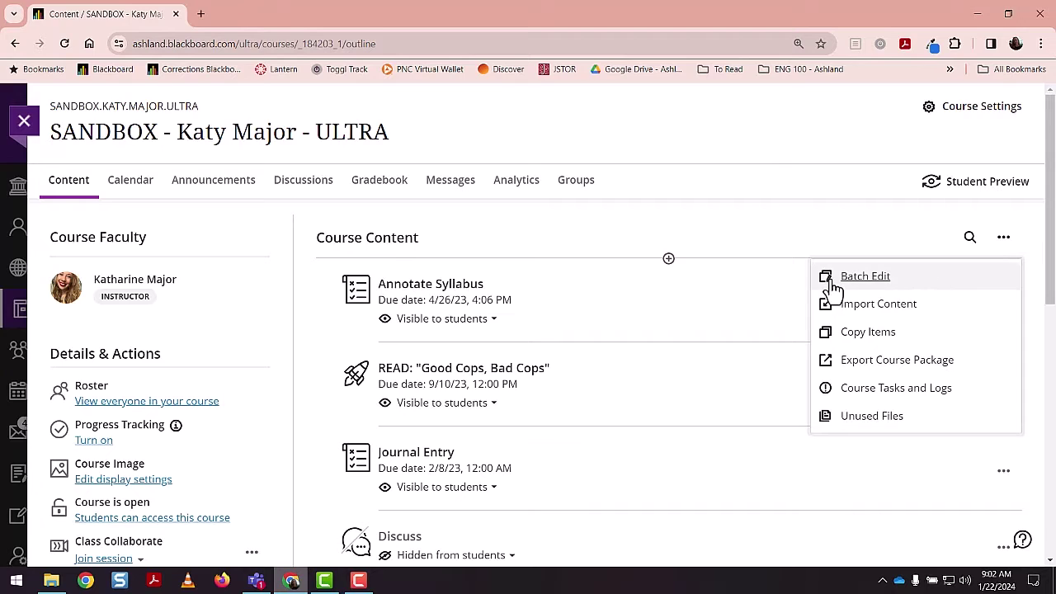
{"action": "left_click", "coordinate": [860, 283]}
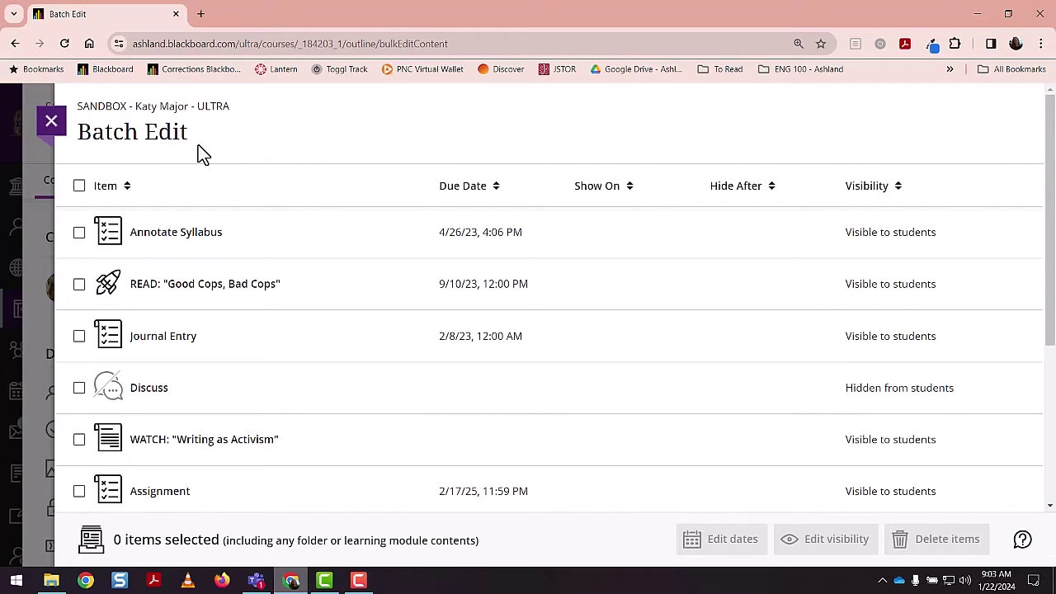
{"action": "left_click", "coordinate": [79, 186]}
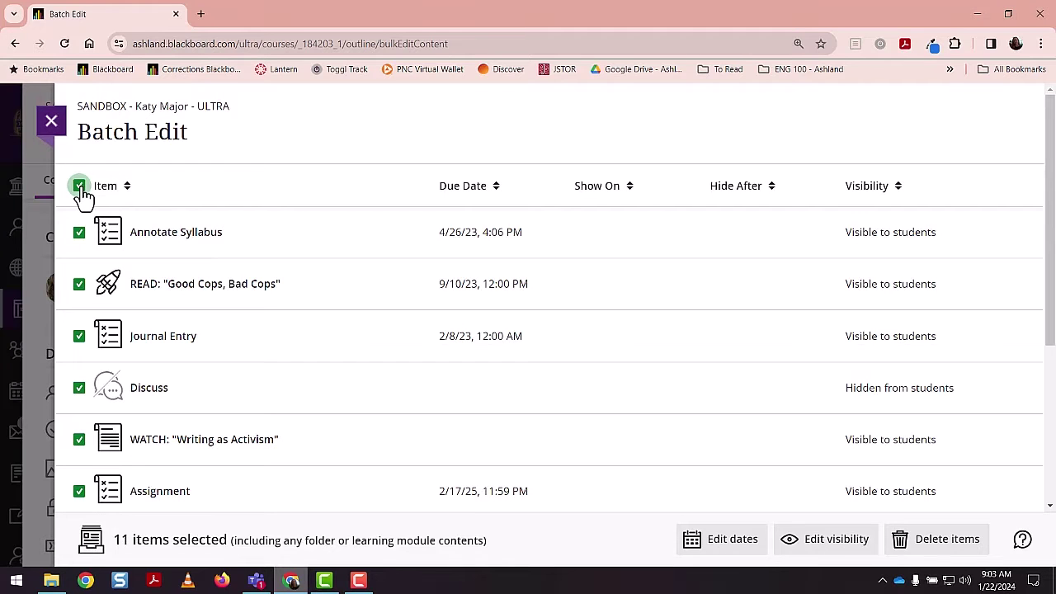
{"action": "left_click", "coordinate": [79, 186]}
{"action": "scroll", "coordinate": [326, 426], "scroll_direction": "down", "scroll_amount": 3}
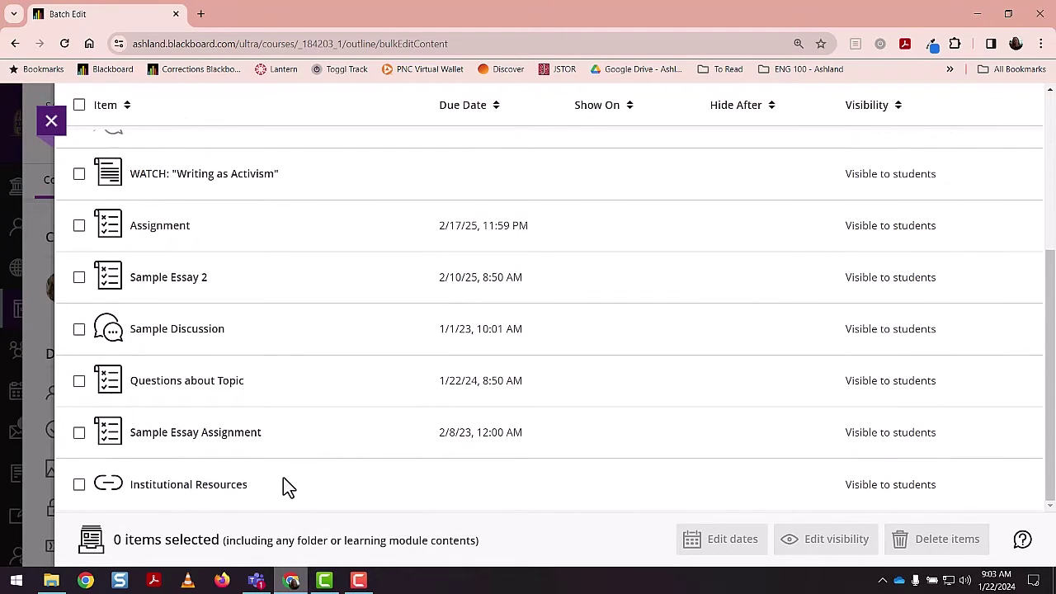
{"action": "scroll", "coordinate": [335, 458], "scroll_direction": "up", "scroll_amount": 4}
{"action": "left_click", "coordinate": [79, 185]}
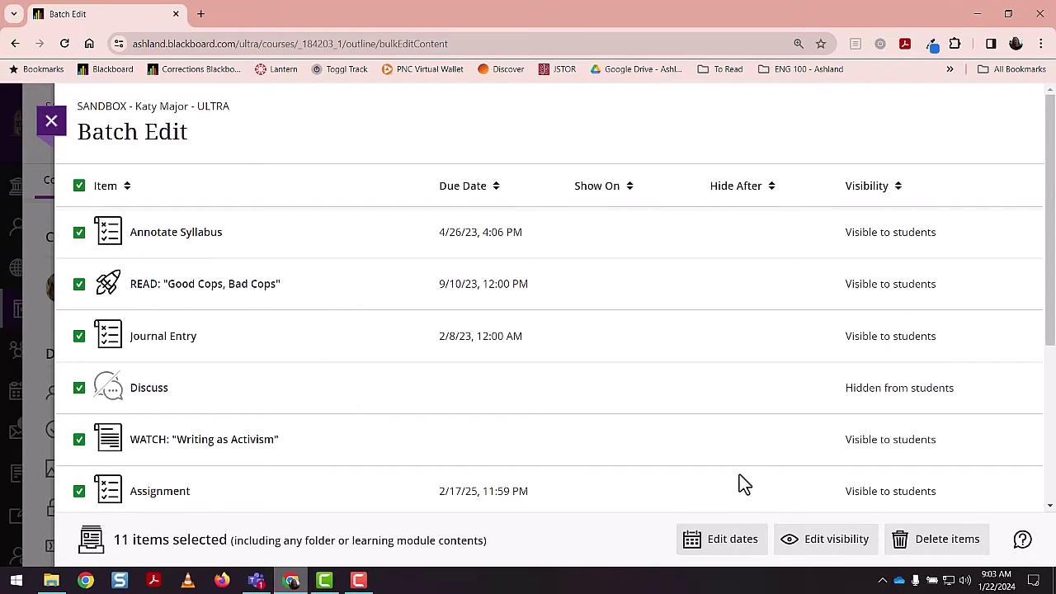
Open Edit Dates for the 11 selected items and review the Edit Type choices without changing them
{"action": "left_click", "coordinate": [737, 553]}
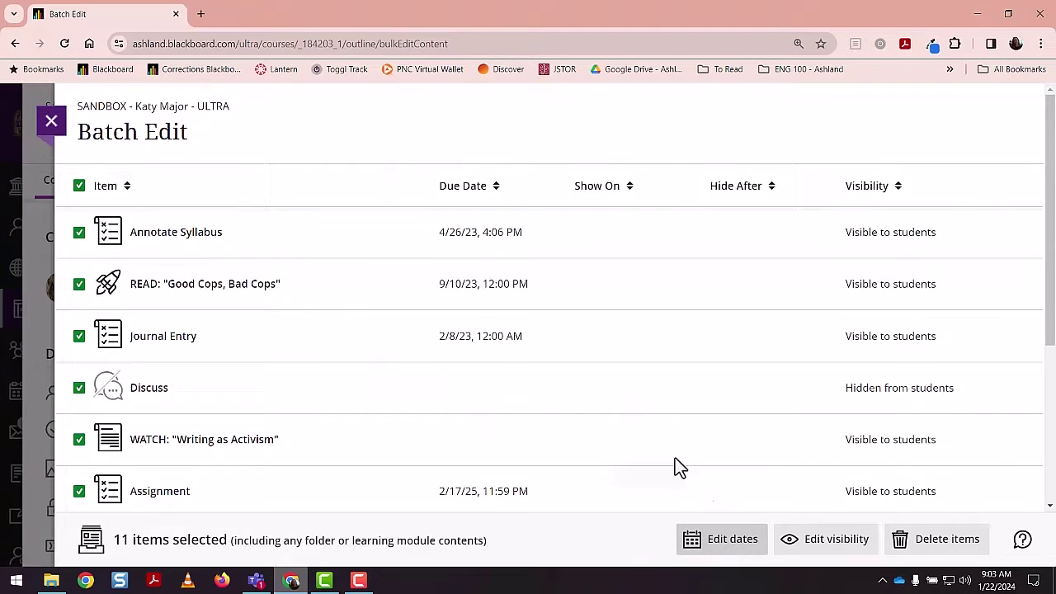
{"action": "left_click", "coordinate": [473, 234]}
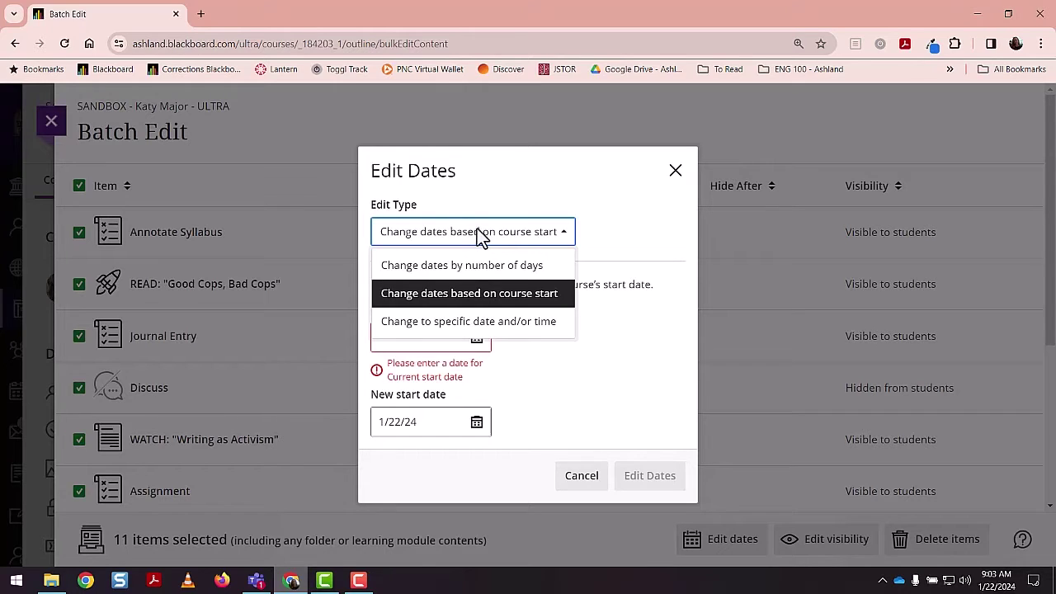
{"action": "left_click", "coordinate": [627, 355]}
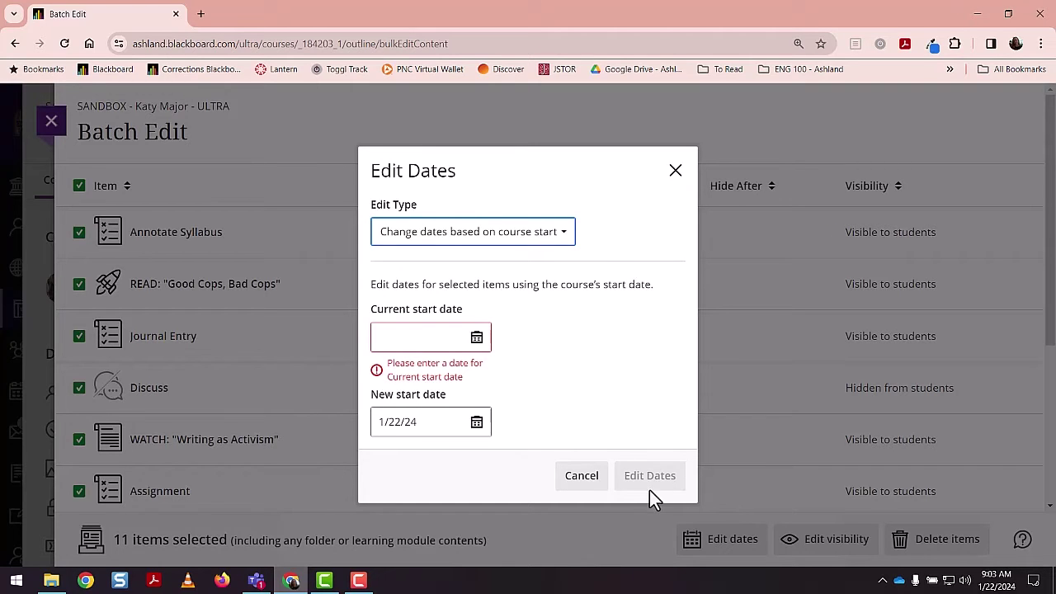
Set Edit Type to 'Change dates by number of days' and try the shift-forward and shift-backward day fields
{"action": "left_click", "coordinate": [514, 240]}
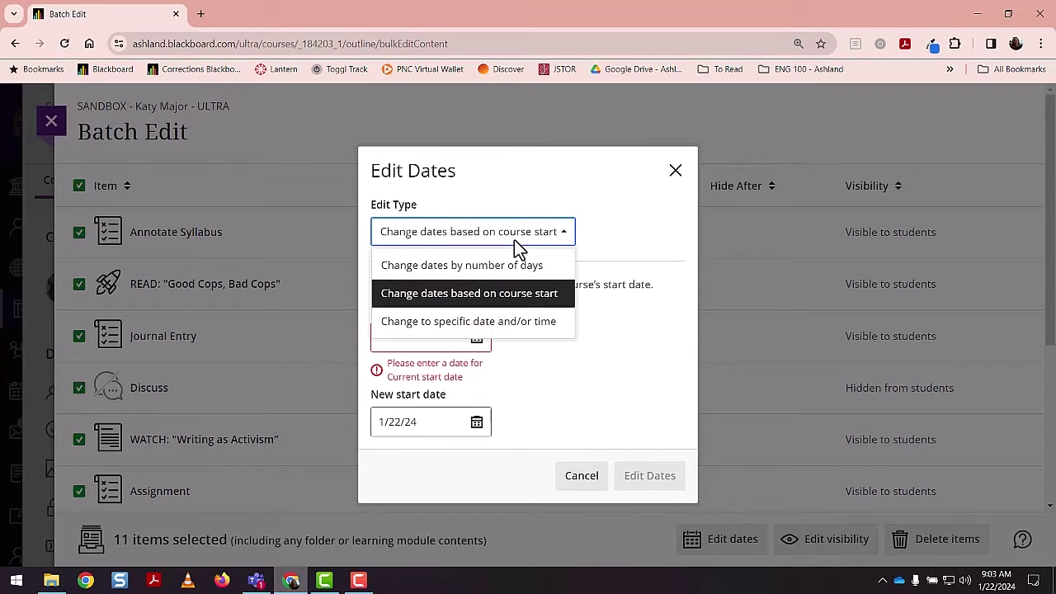
{"action": "left_click", "coordinate": [514, 268]}
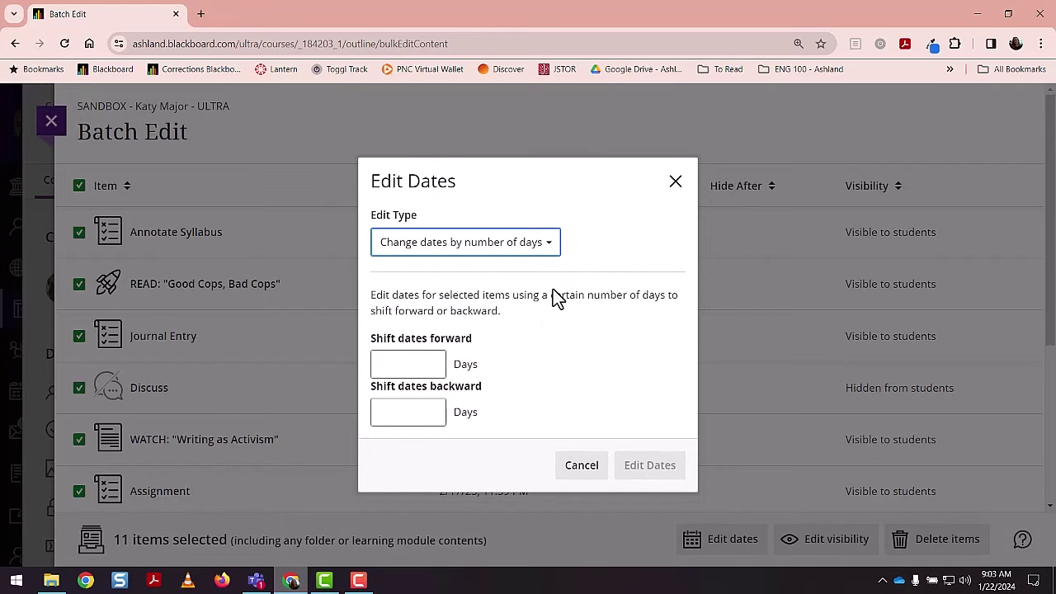
{"action": "left_click", "coordinate": [384, 370]}
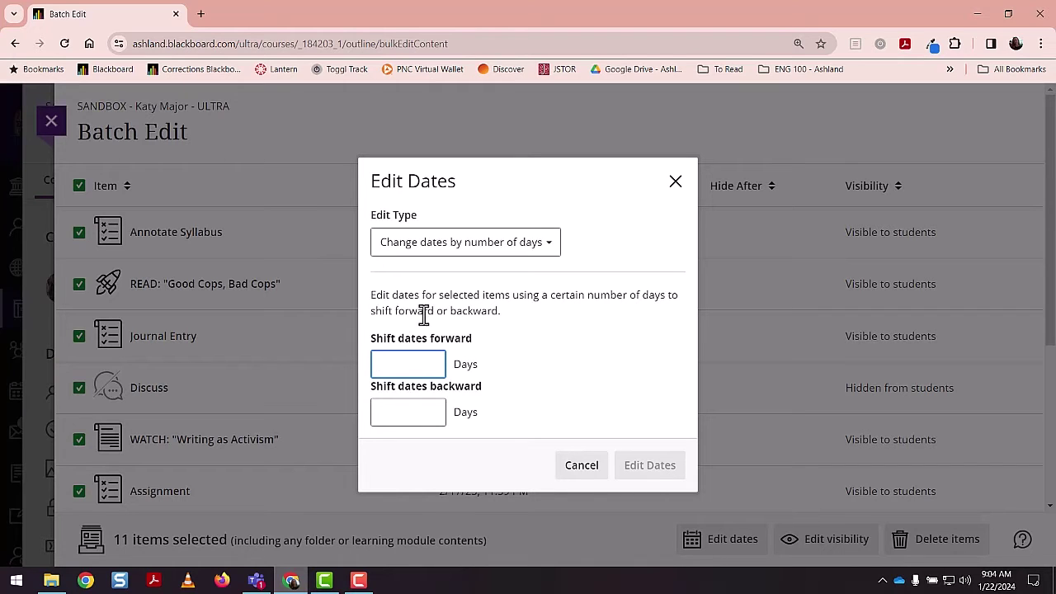
{"action": "left_click", "coordinate": [382, 413]}
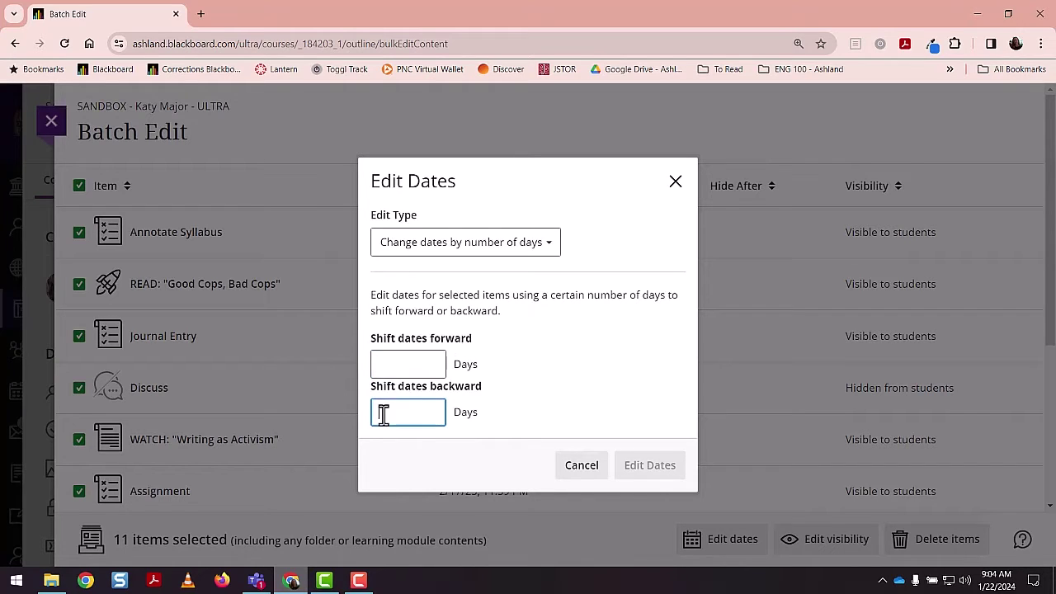
{"action": "left_click", "coordinate": [500, 247]}
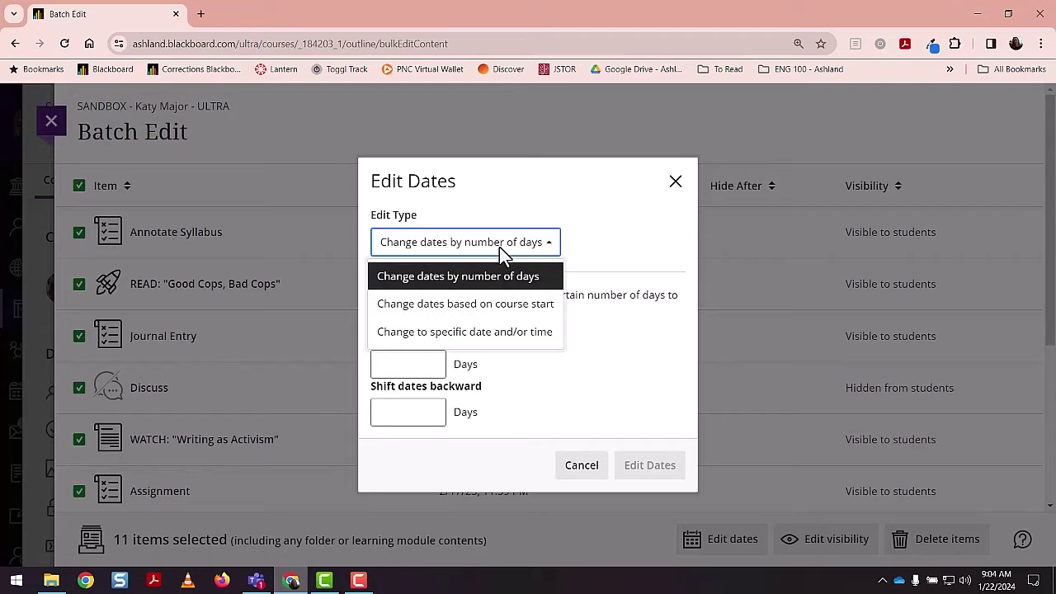
Switch to changing dates to a specific date and mark only Due Date to be changed
{"action": "left_click", "coordinate": [483, 334]}
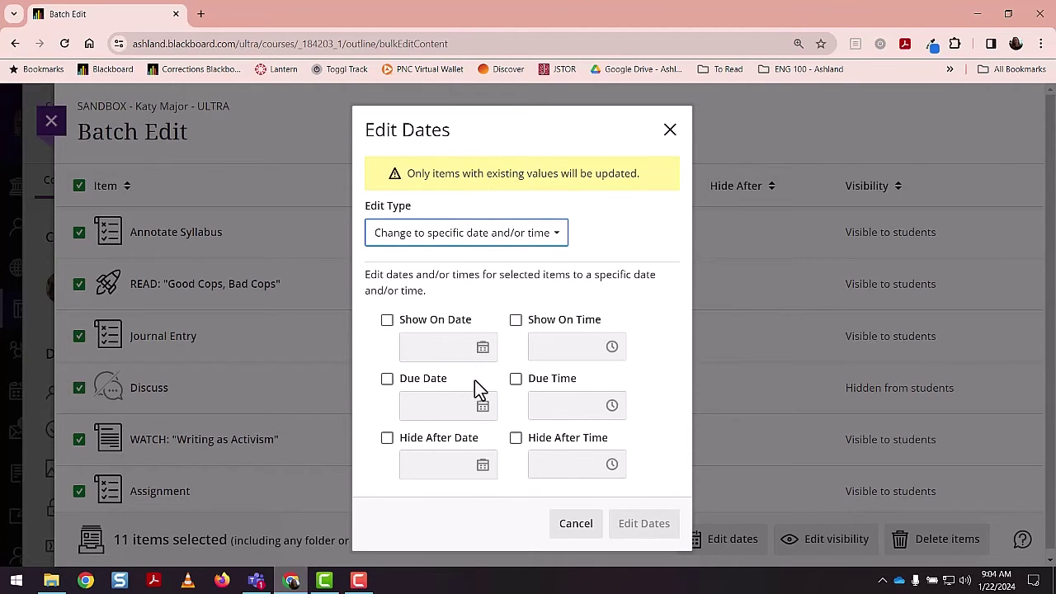
{"action": "left_click", "coordinate": [387, 320]}
{"action": "left_click", "coordinate": [387, 320]}
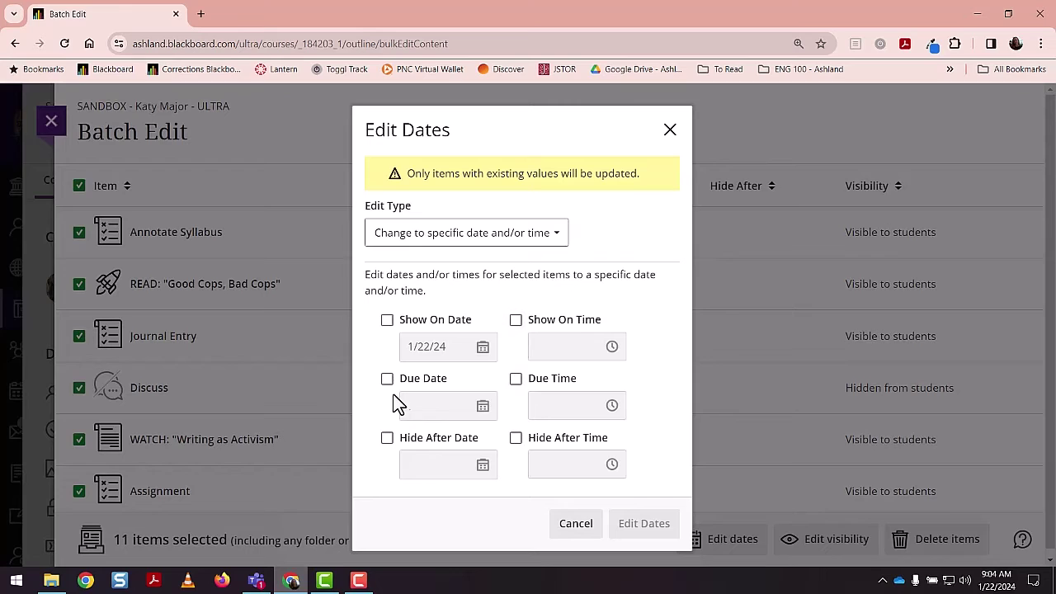
{"action": "left_click", "coordinate": [515, 379]}
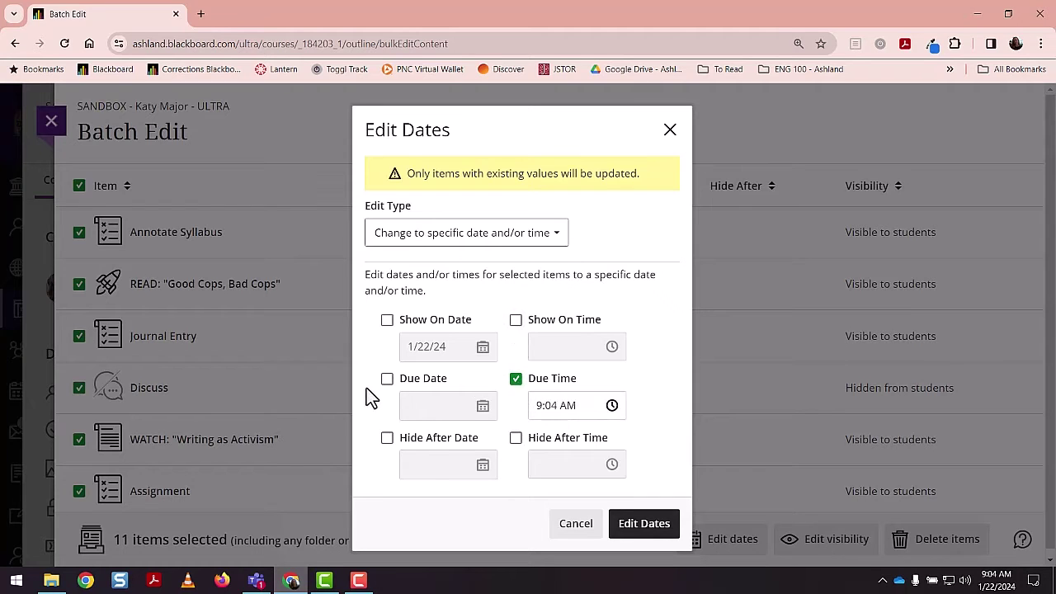
{"action": "left_click", "coordinate": [387, 378]}
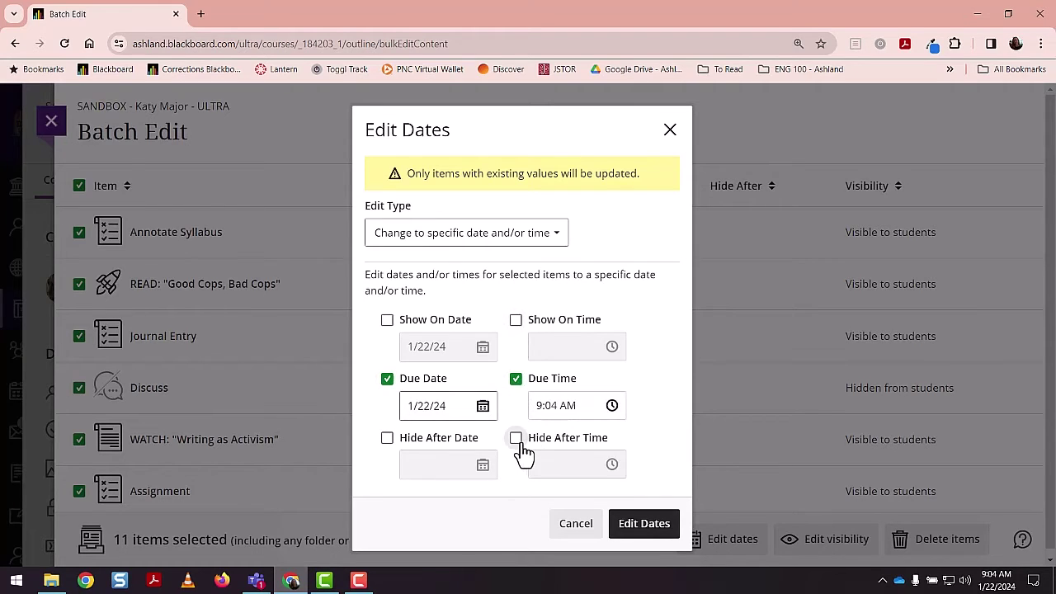
{"action": "left_click", "coordinate": [387, 379]}
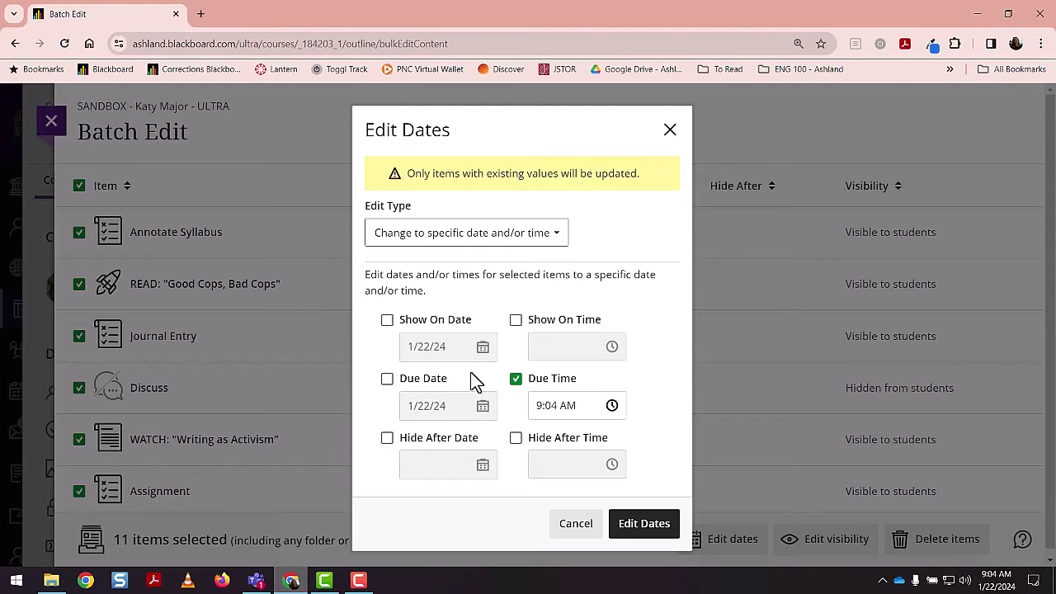
{"action": "left_click", "coordinate": [516, 380]}
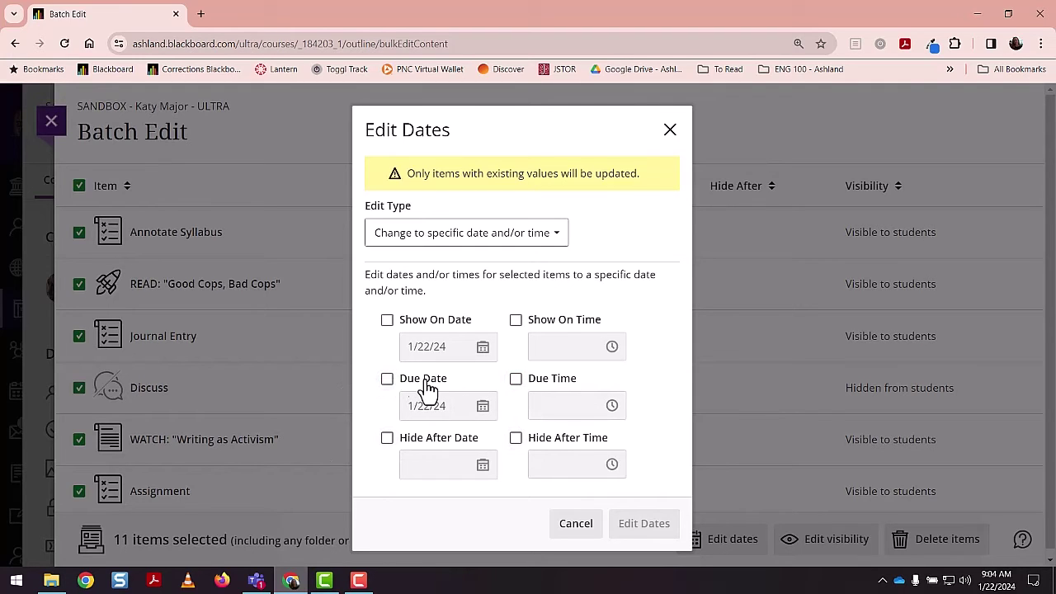
{"action": "left_click", "coordinate": [387, 379]}
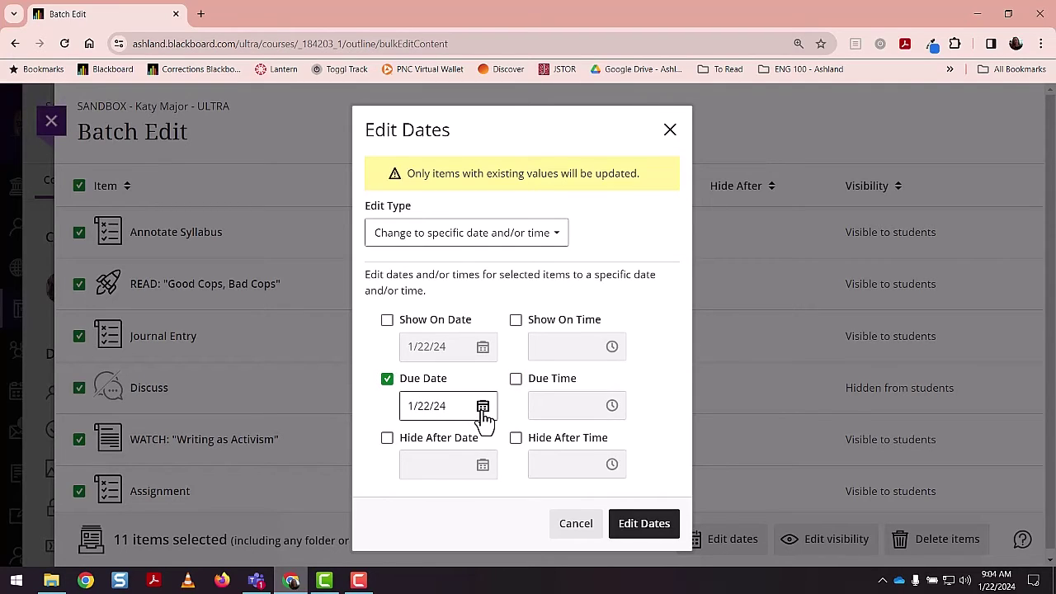
Set the new due date to February 2 and the due time to 9:04 PM
{"action": "left_click", "coordinate": [482, 413]}
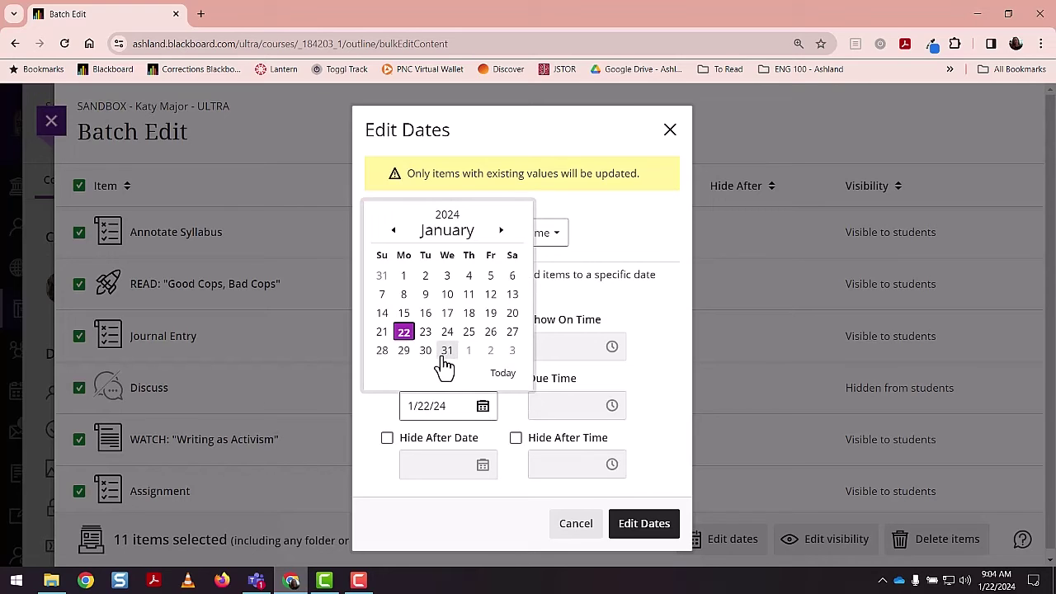
{"action": "left_click", "coordinate": [490, 352]}
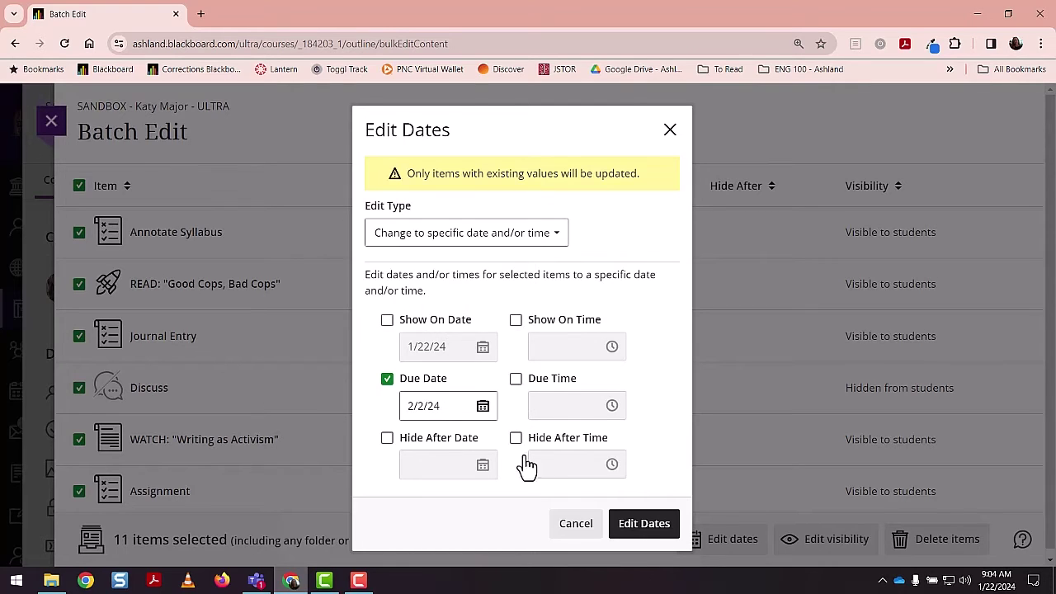
{"action": "left_click", "coordinate": [515, 380]}
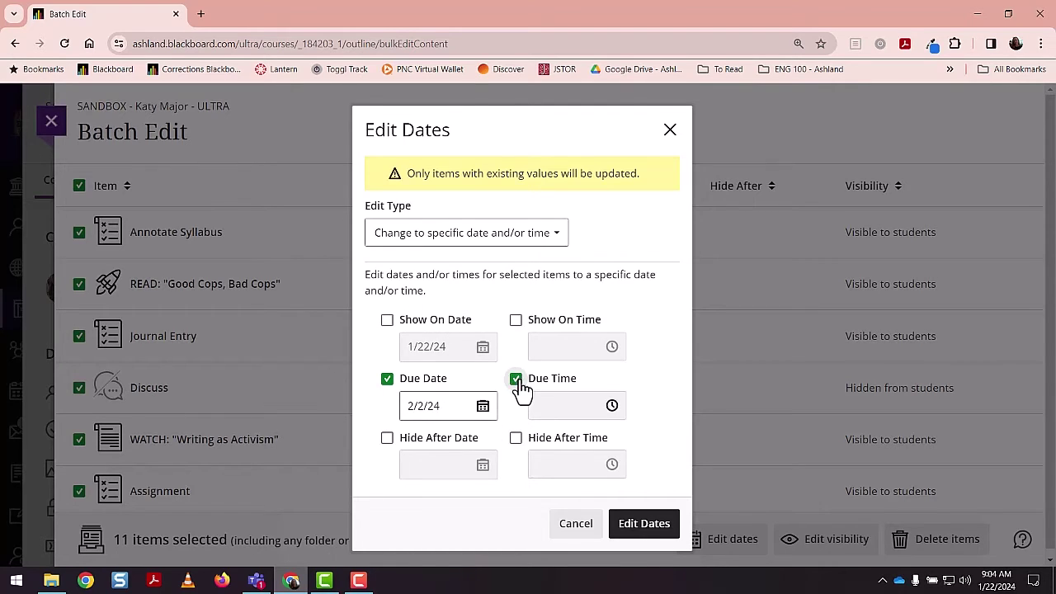
{"action": "left_click", "coordinate": [612, 408]}
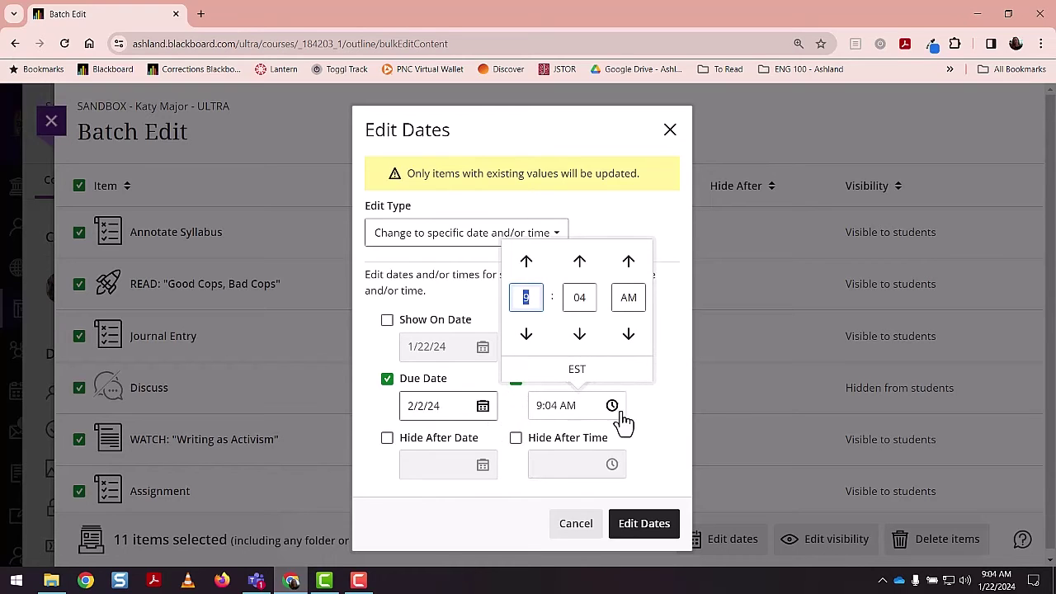
{"action": "left_click", "coordinate": [629, 298]}
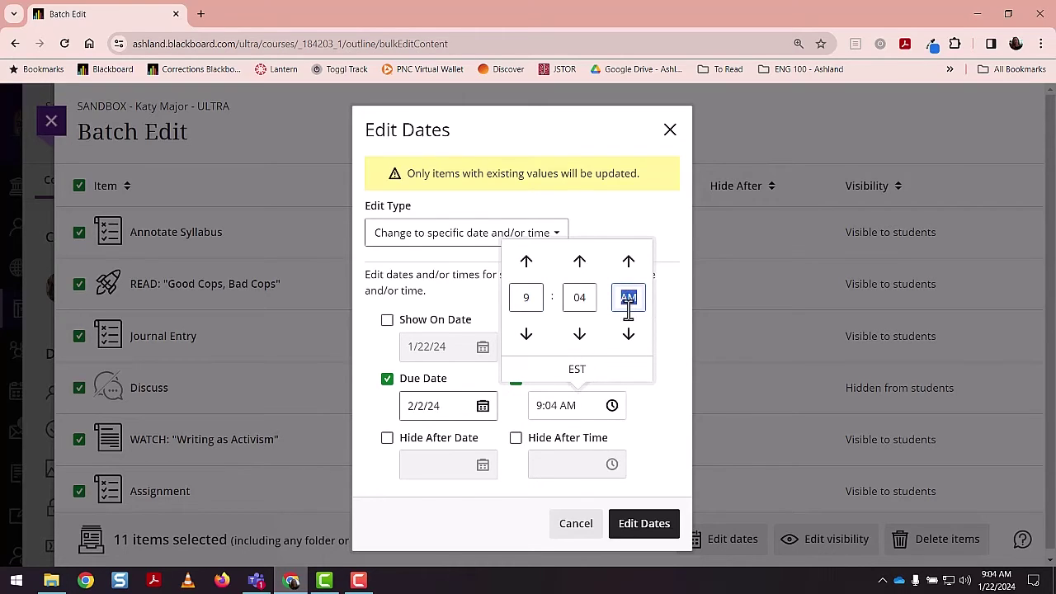
{"action": "left_click", "coordinate": [628, 335]}
{"action": "left_click", "coordinate": [650, 423]}
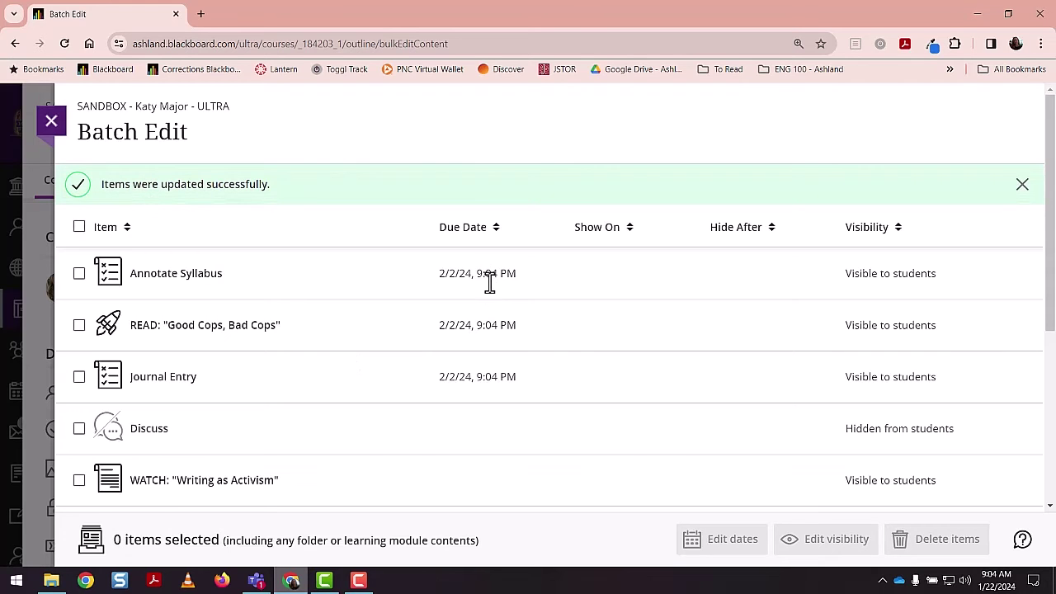
Review the items' new 2/2/24, 9:04 PM due dates and close Batch Edit
{"action": "scroll", "coordinate": [491, 296], "scroll_direction": "down", "scroll_amount": 2}
{"action": "scroll", "coordinate": [486, 297], "scroll_direction": "down", "scroll_amount": 2}
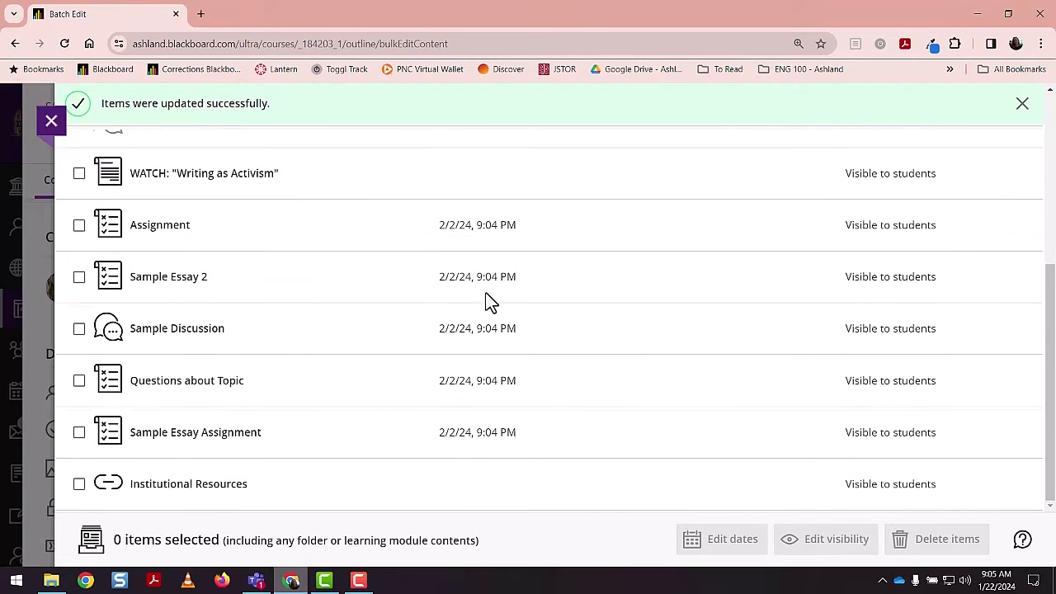
{"action": "scroll", "coordinate": [490, 476], "scroll_direction": "up", "scroll_amount": 4}
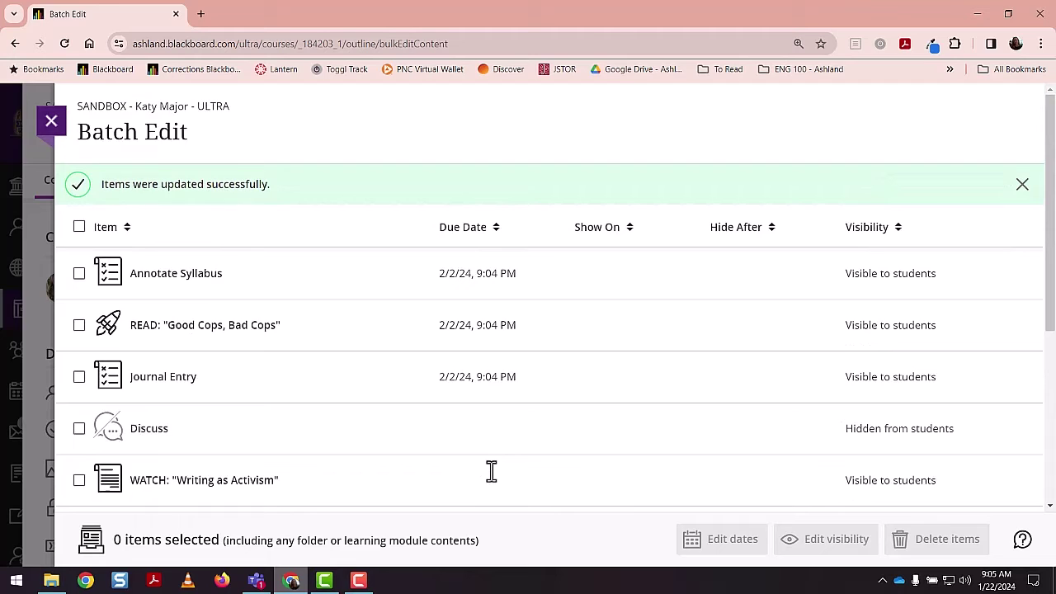
{"action": "key", "text": "Escape"}
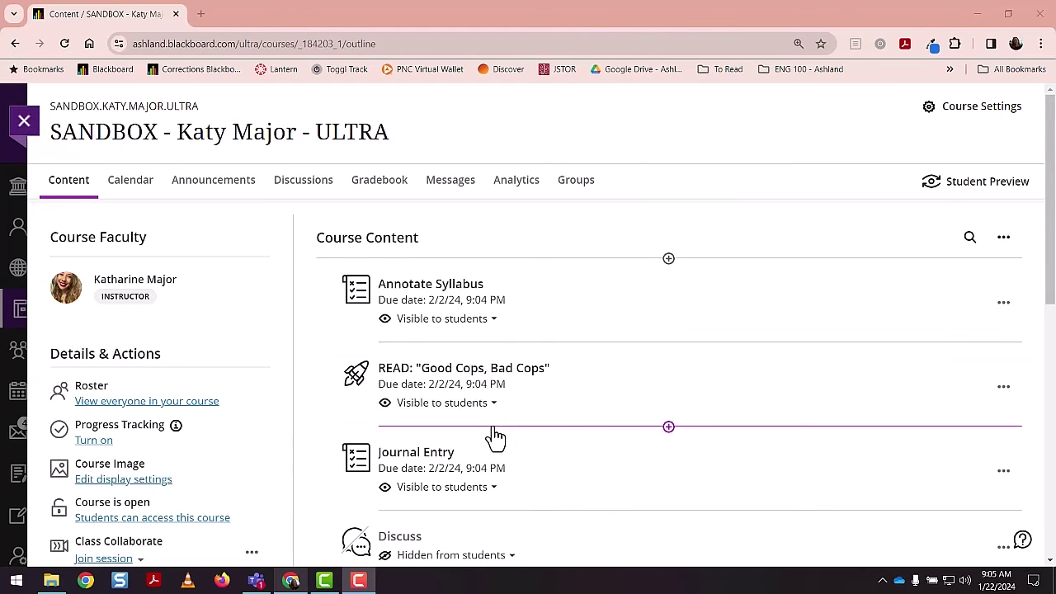
Scroll down the Course Content list and open the Assignment item
{"action": "scroll", "coordinate": [495, 439], "scroll_direction": "down", "scroll_amount": 1}
{"action": "scroll", "coordinate": [495, 437], "scroll_direction": "down", "scroll_amount": 2}
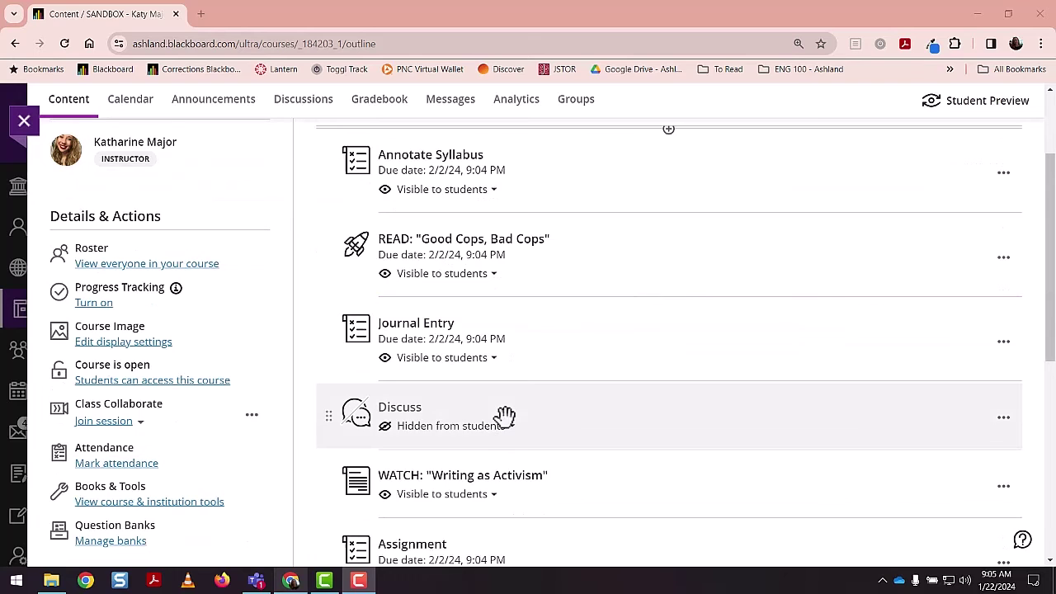
{"action": "scroll", "coordinate": [525, 423], "scroll_direction": "down", "scroll_amount": 3}
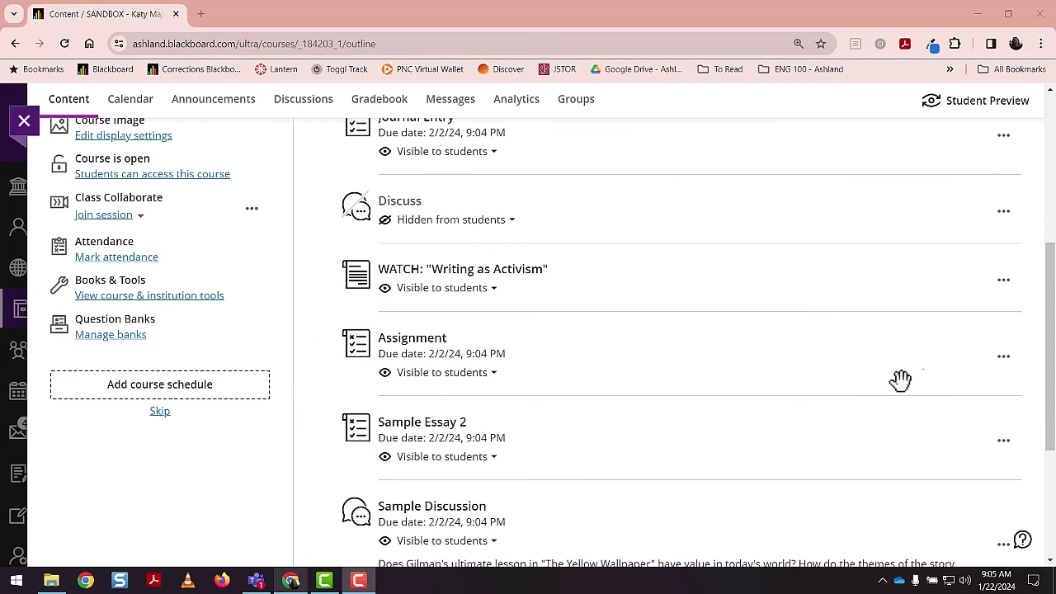
{"action": "left_click", "coordinate": [405, 345]}
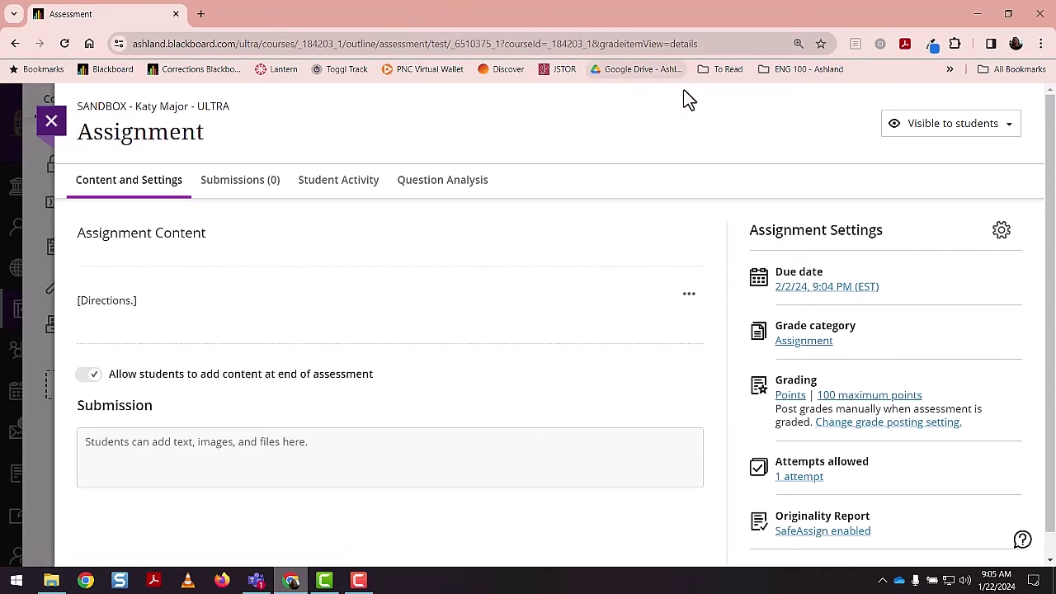
Open Assignment Settings, confirm the 2/2/24, 9:04 PM due date, and scroll through the settings
{"action": "left_click", "coordinate": [1001, 232]}
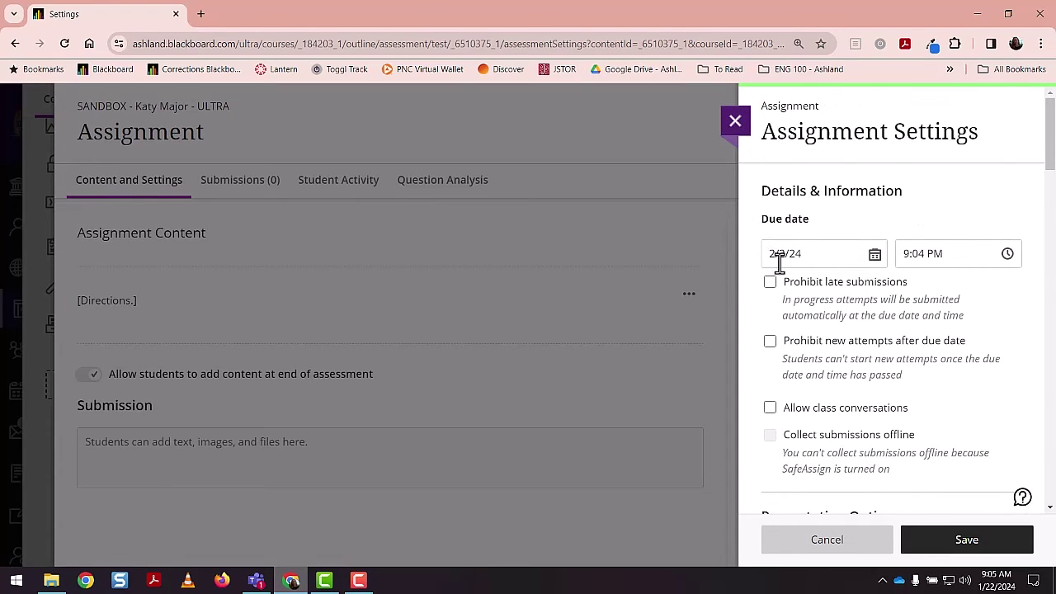
{"action": "left_click", "coordinate": [876, 256]}
{"action": "left_click", "coordinate": [980, 247]}
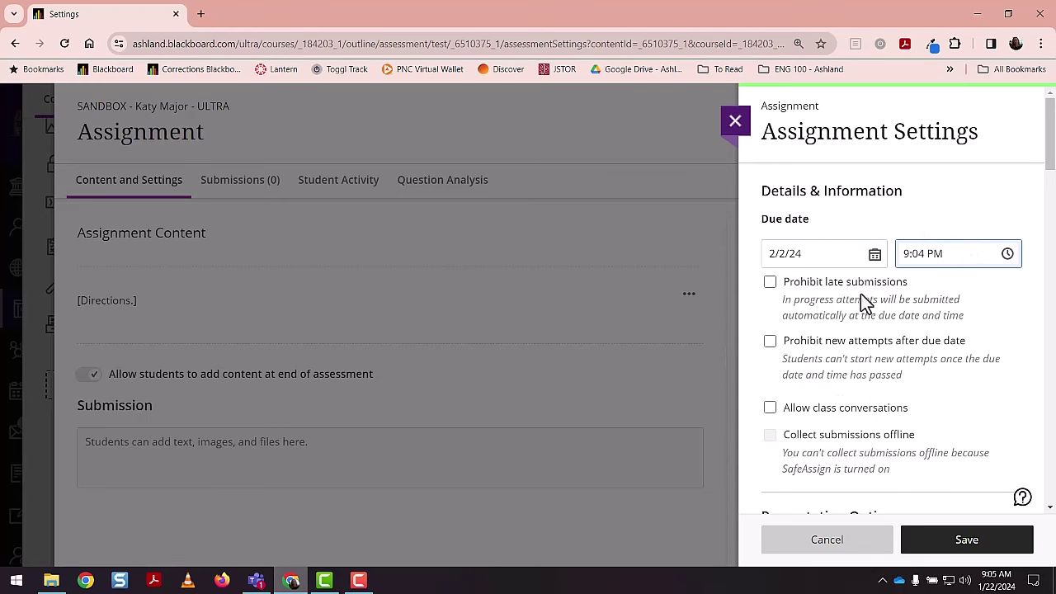
{"action": "scroll", "coordinate": [904, 305], "scroll_direction": "down", "scroll_amount": 7}
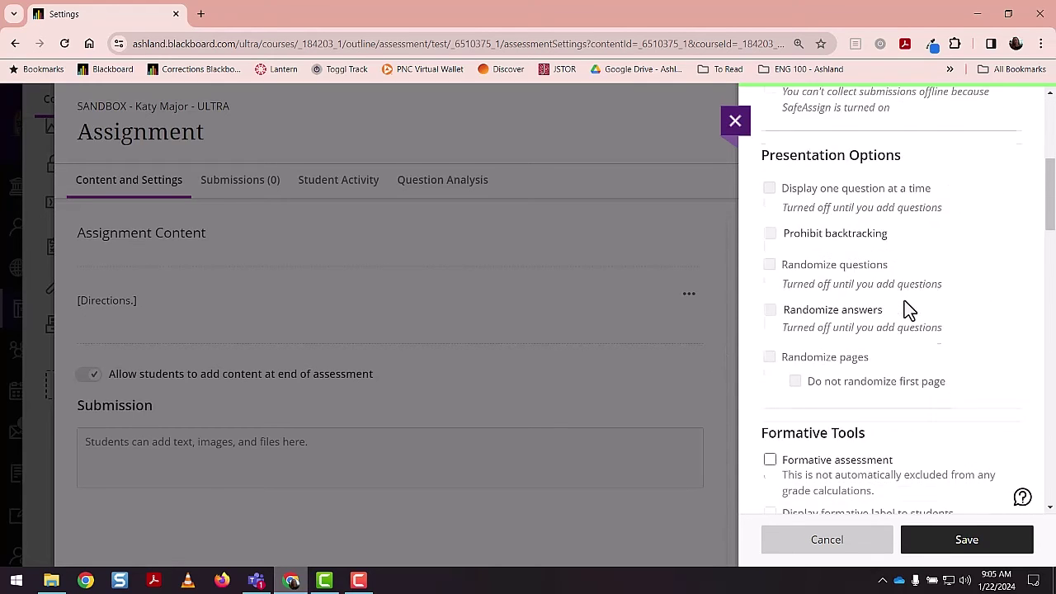
{"action": "scroll", "coordinate": [904, 305], "scroll_direction": "down", "scroll_amount": 3}
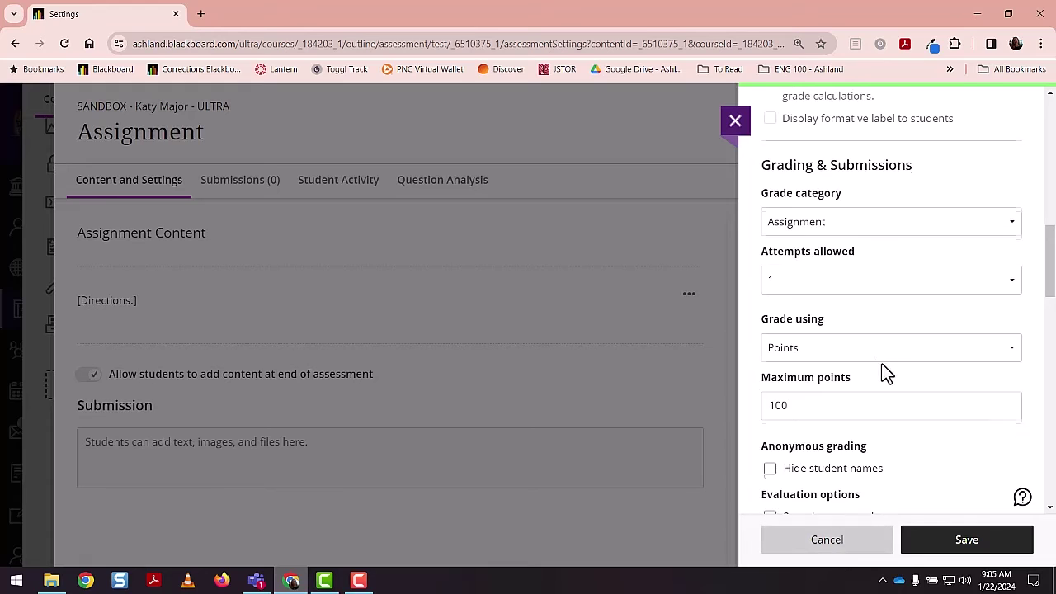
{"action": "scroll", "coordinate": [883, 367], "scroll_direction": "up", "scroll_amount": 5}
{"action": "scroll", "coordinate": [883, 371], "scroll_direction": "up", "scroll_amount": 4}
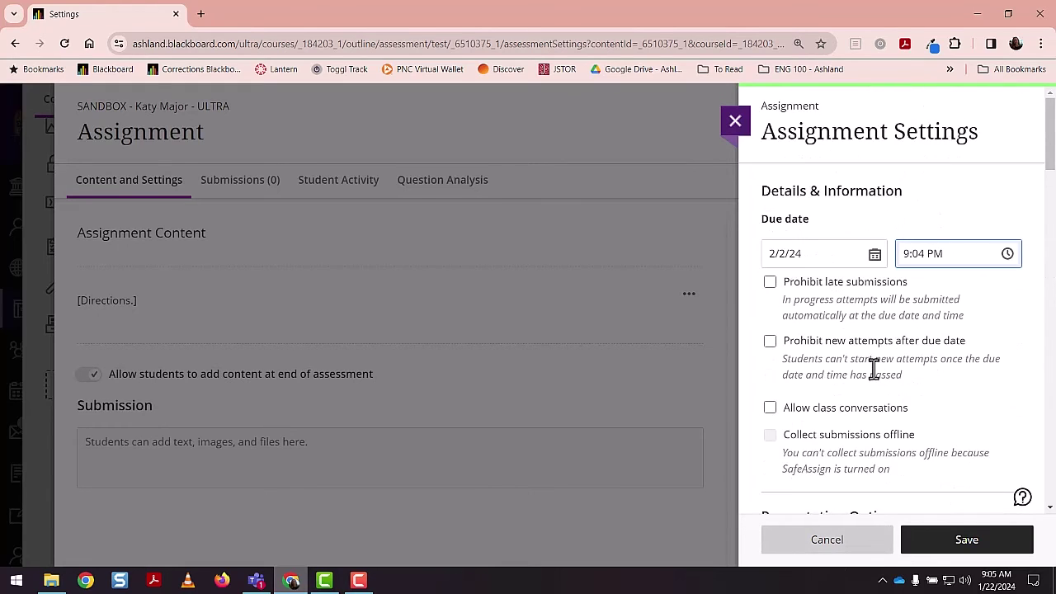